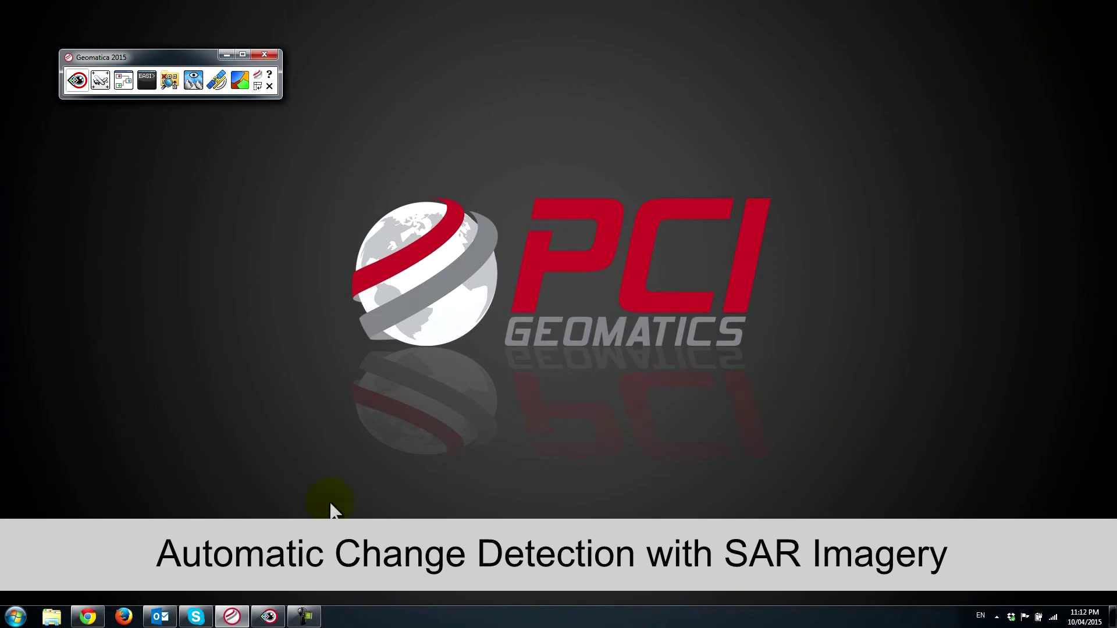
# - Restore the minimized Geomatica Focus project with the June 2010 Monterey SAR image
pyautogui.click(266, 618)
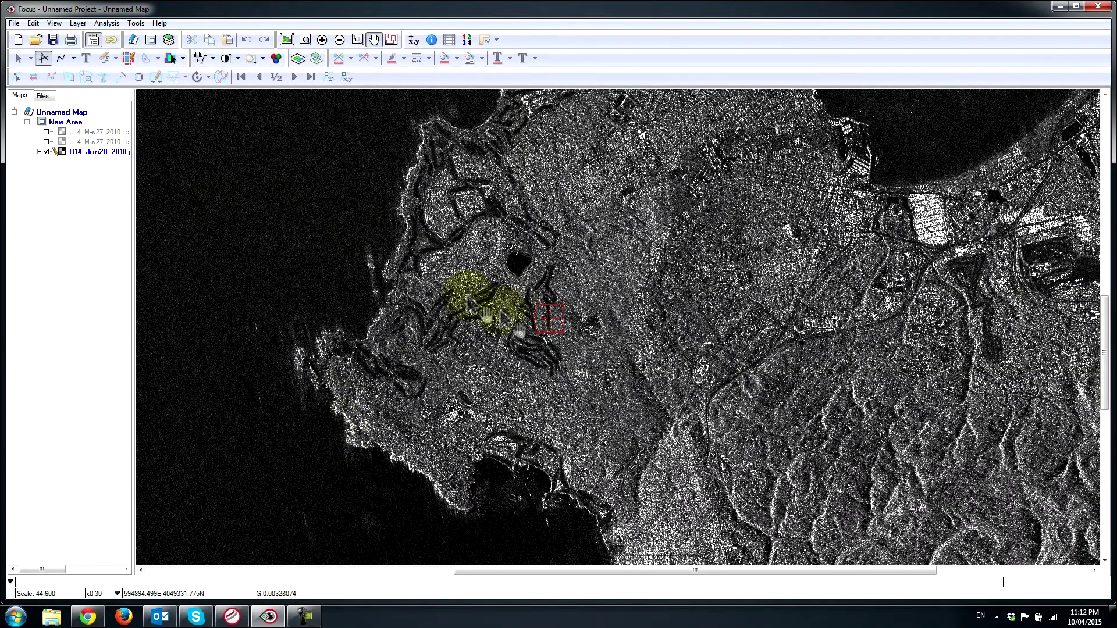
pyautogui.moveTo(752, 344); pyautogui.dragTo(721, 339)
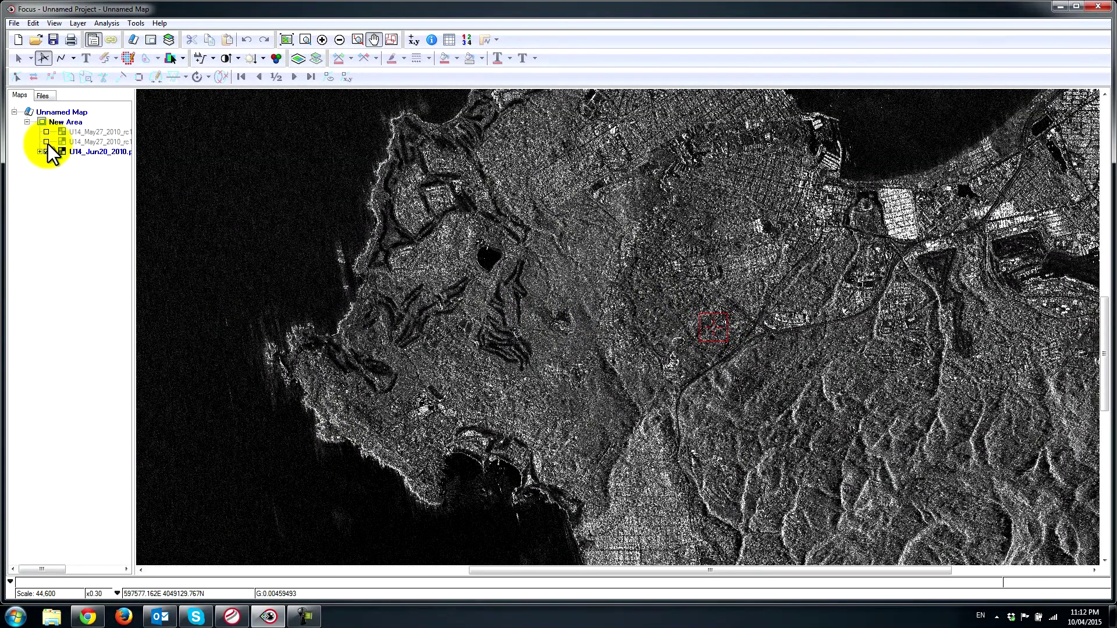
pyautogui.click(48, 143)
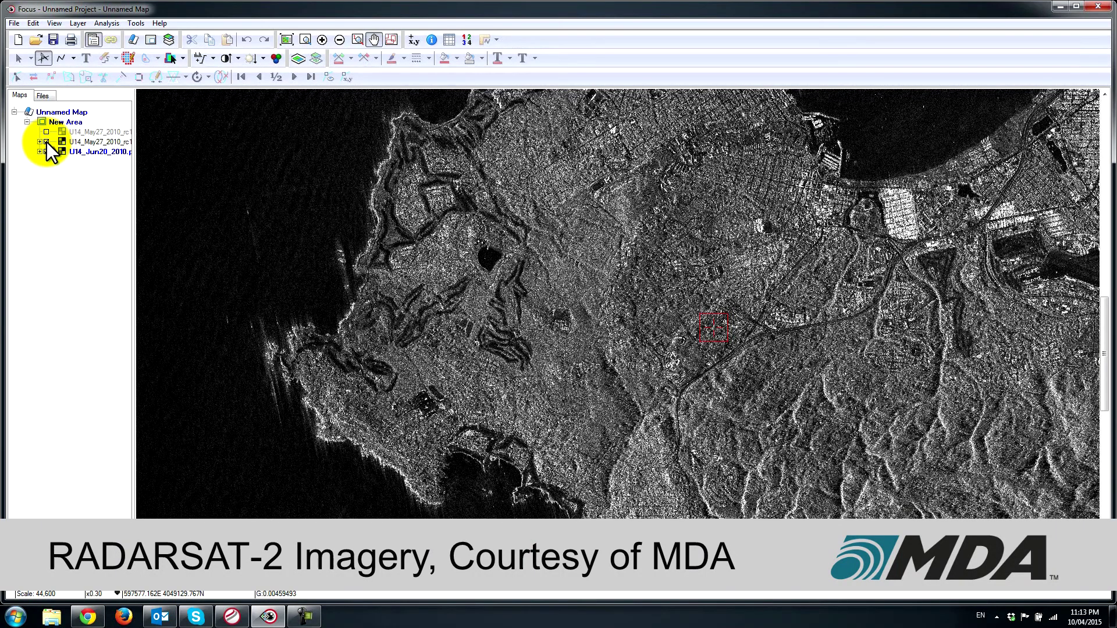
pyautogui.click(98, 151)
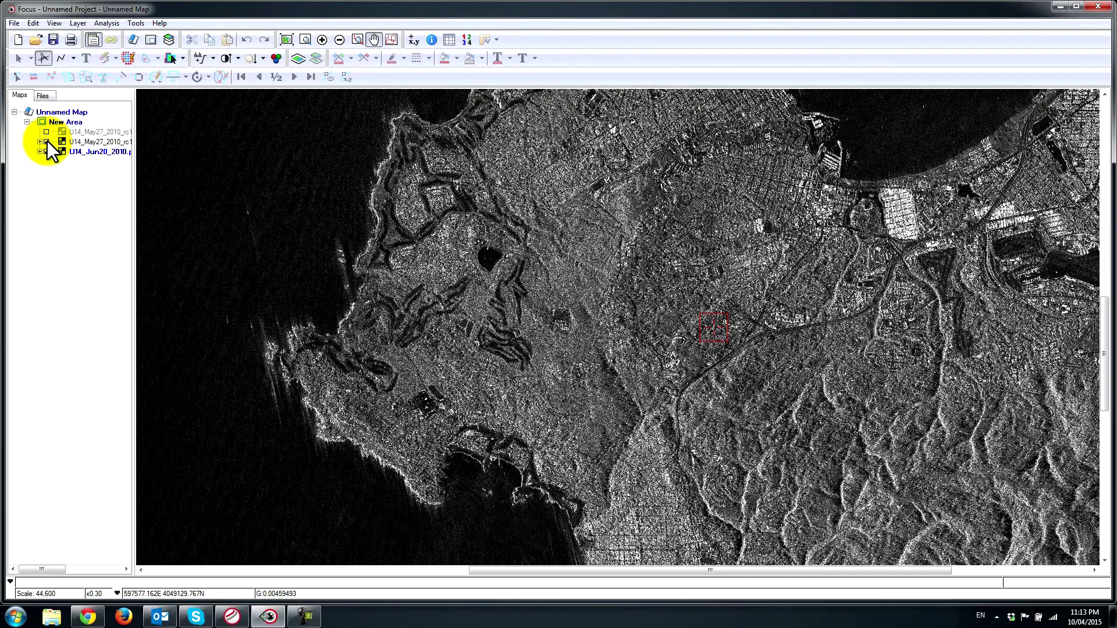
pyautogui.click(46, 142)
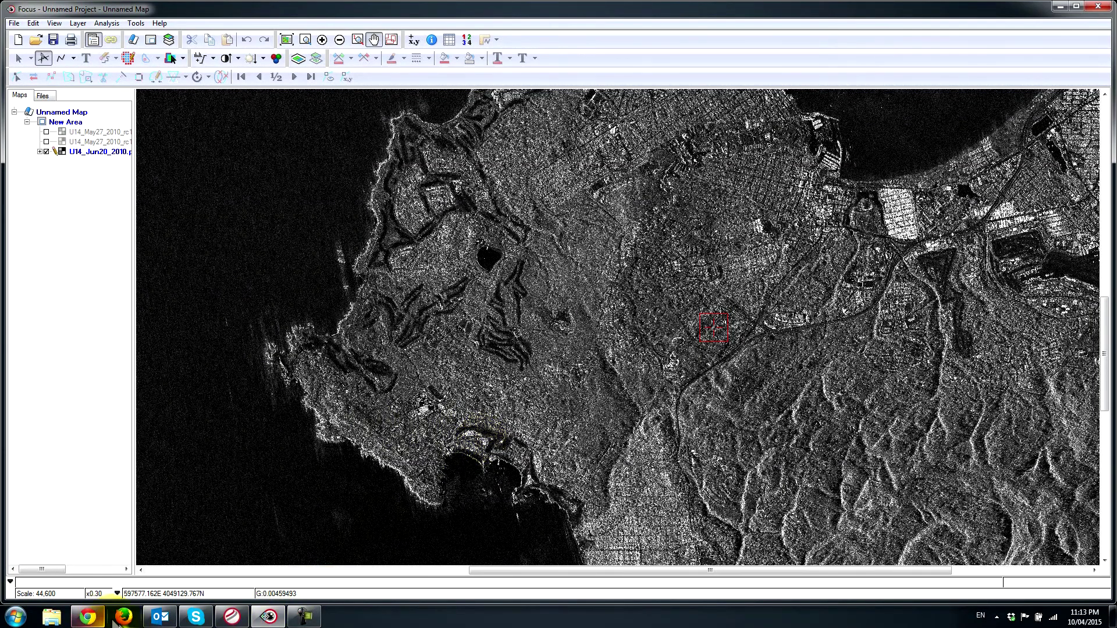
pyautogui.moveTo(87, 617)
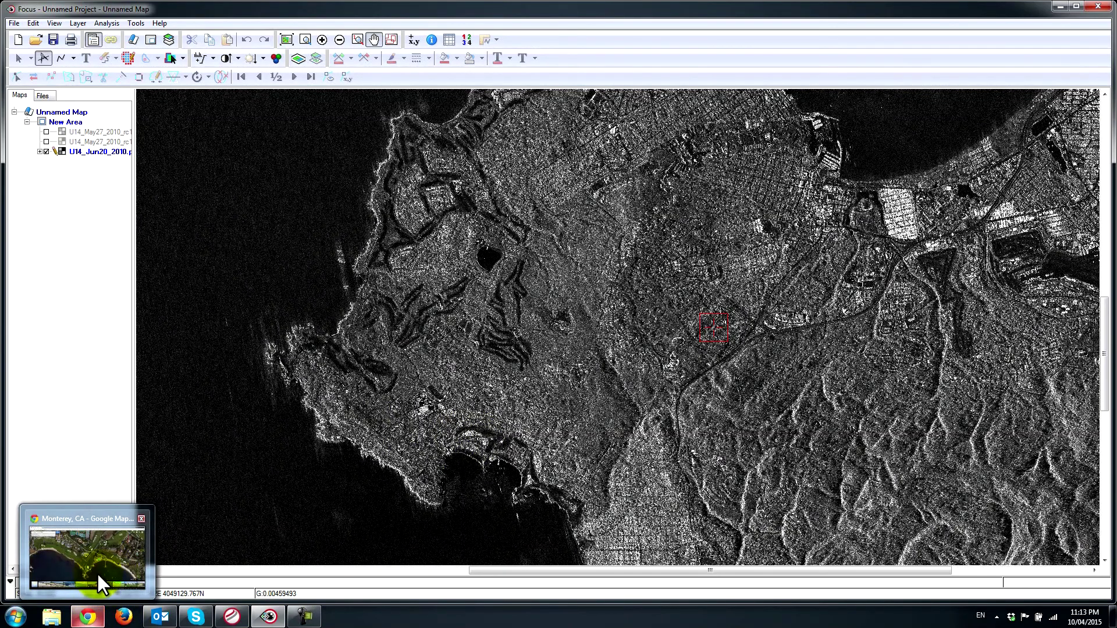
# - In Google Maps satellite view, pan around Pebble Beach, Pescadero Point and Stillwater Cove
pyautogui.click(94, 556)
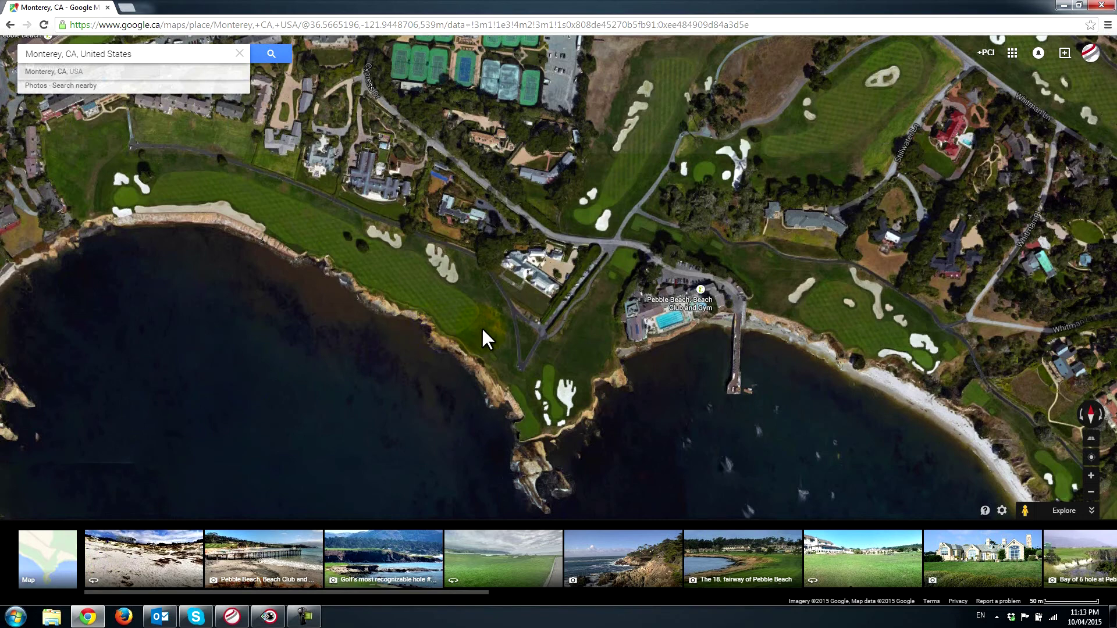
pyautogui.moveTo(567, 314); pyautogui.dragTo(388, 319)
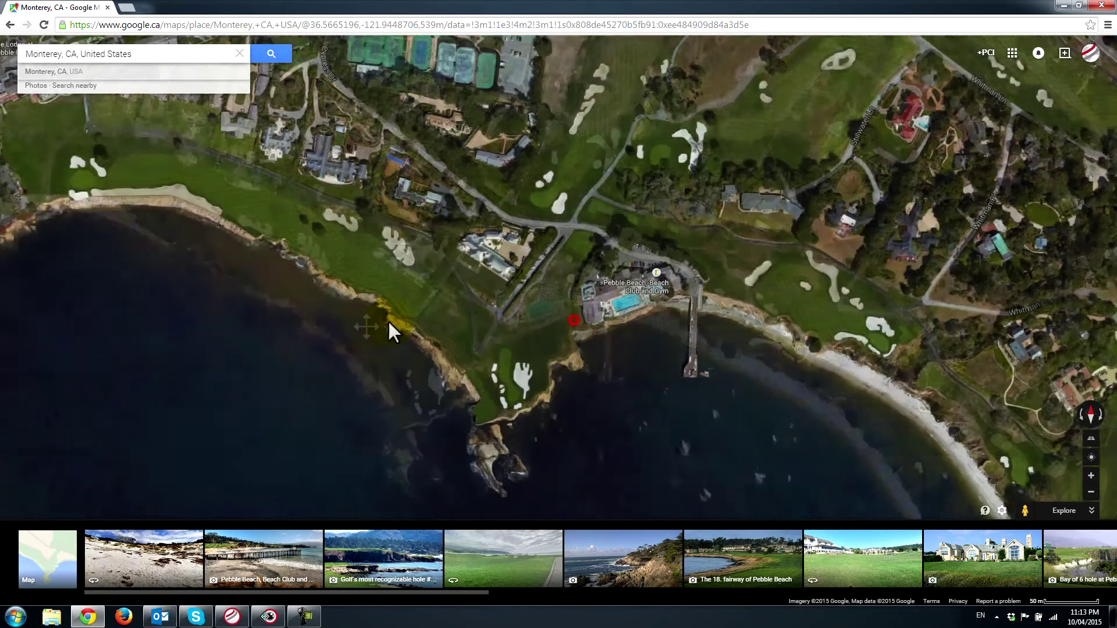
pyautogui.scroll(-2, 660, 265)
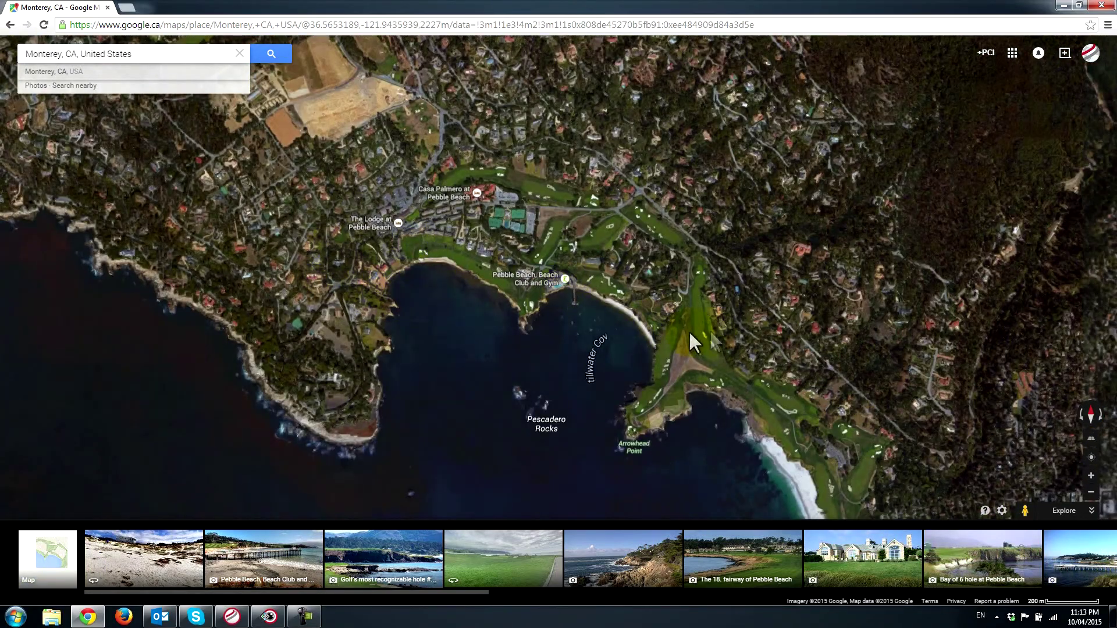
pyautogui.moveTo(688, 330); pyautogui.dragTo(625, 234)
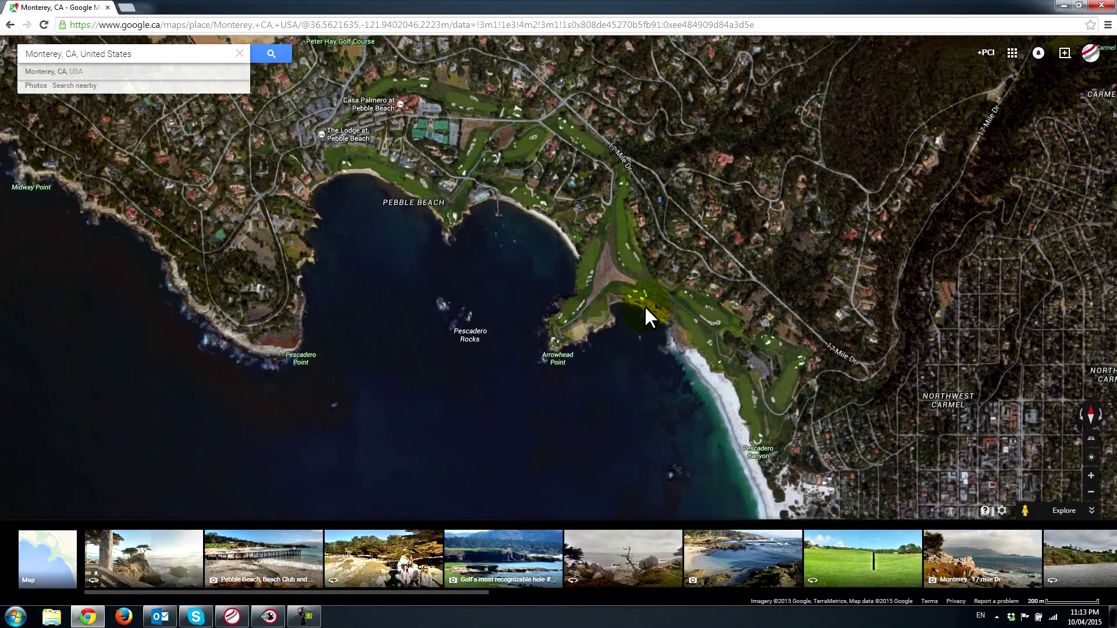
pyautogui.scroll(1, 644, 304)
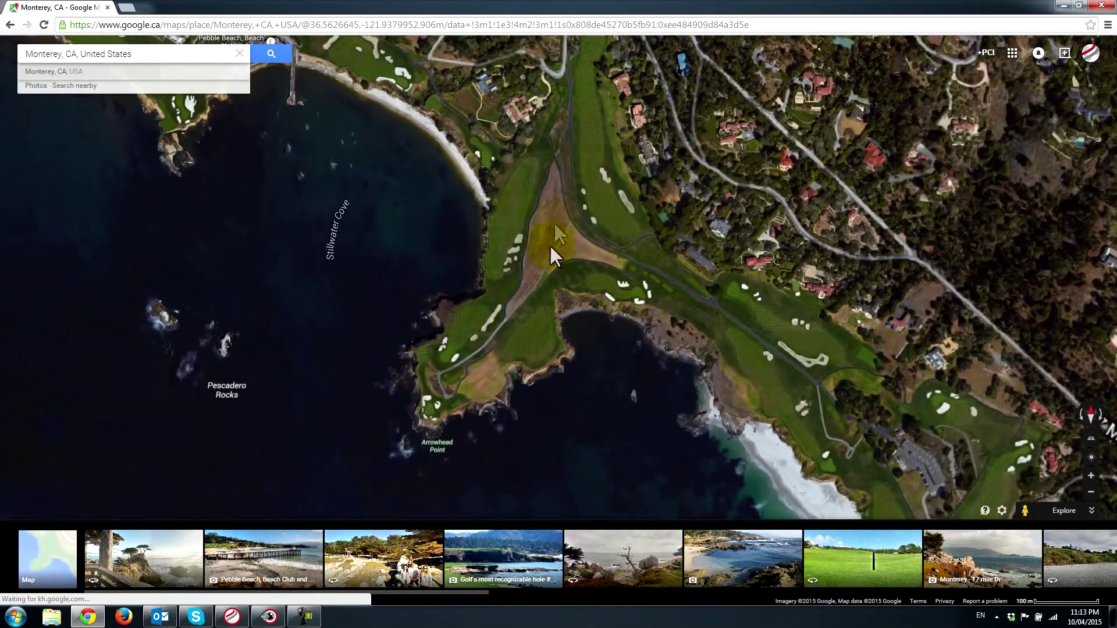
pyautogui.scroll(2, 544, 228)
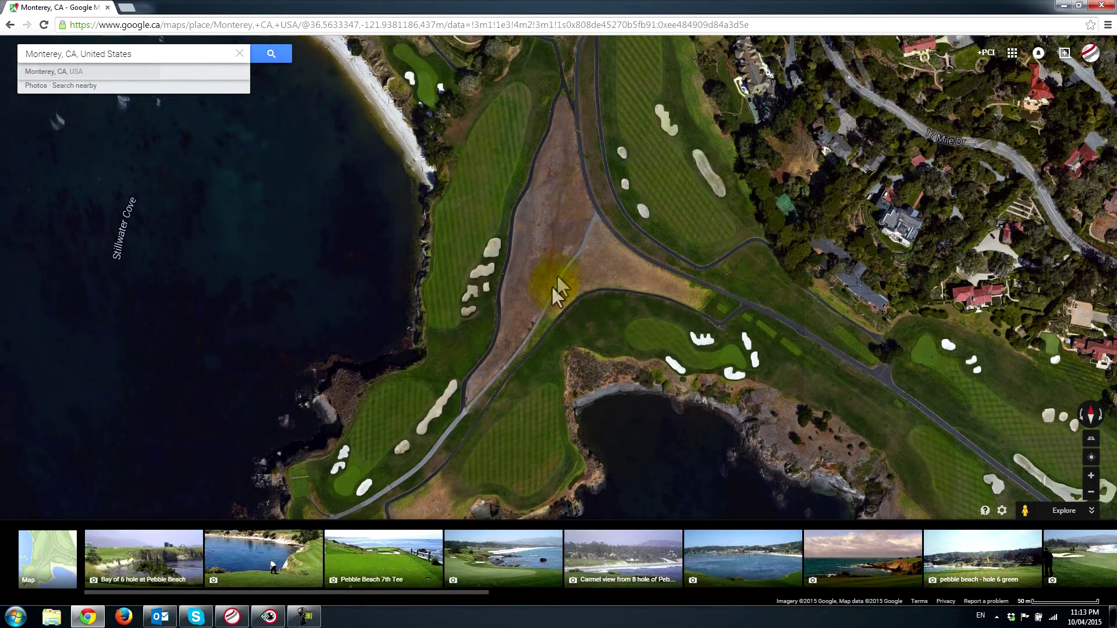
pyautogui.moveTo(551, 286); pyautogui.dragTo(667, 307)
pyautogui.moveTo(507, 462); pyautogui.dragTo(694, 235)
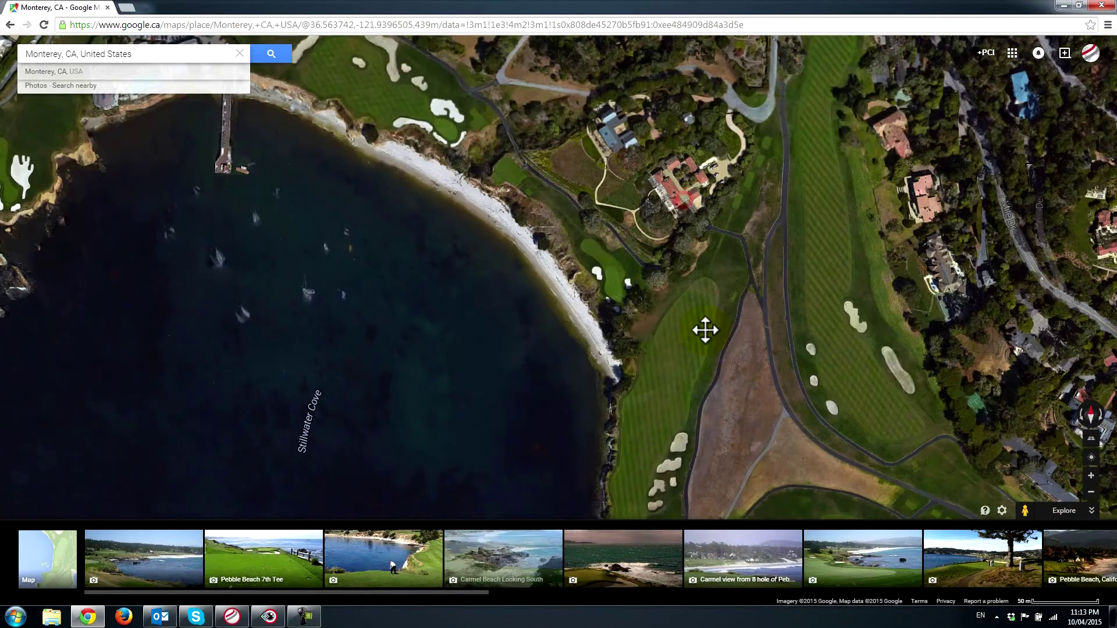
pyautogui.moveTo(692, 232)
pyautogui.mouseDown()
pyautogui.moveTo(709, 318)
pyautogui.moveTo(536, 250)
pyautogui.mouseUp()
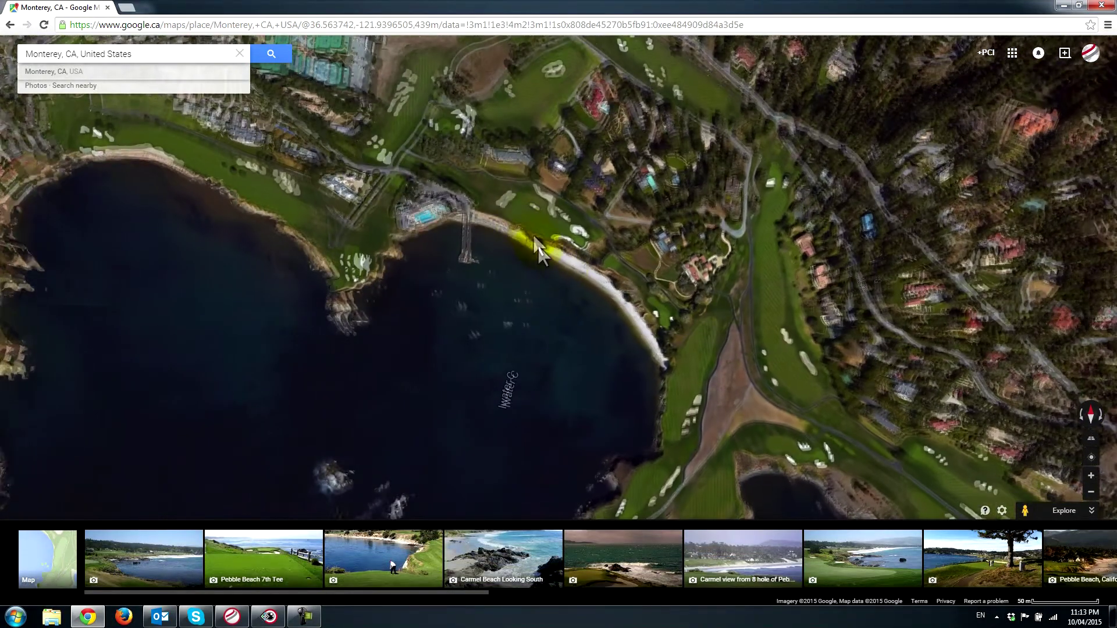
pyautogui.scroll(-2, 604, 276)
pyautogui.moveTo(605, 278); pyautogui.dragTo(655, 295)
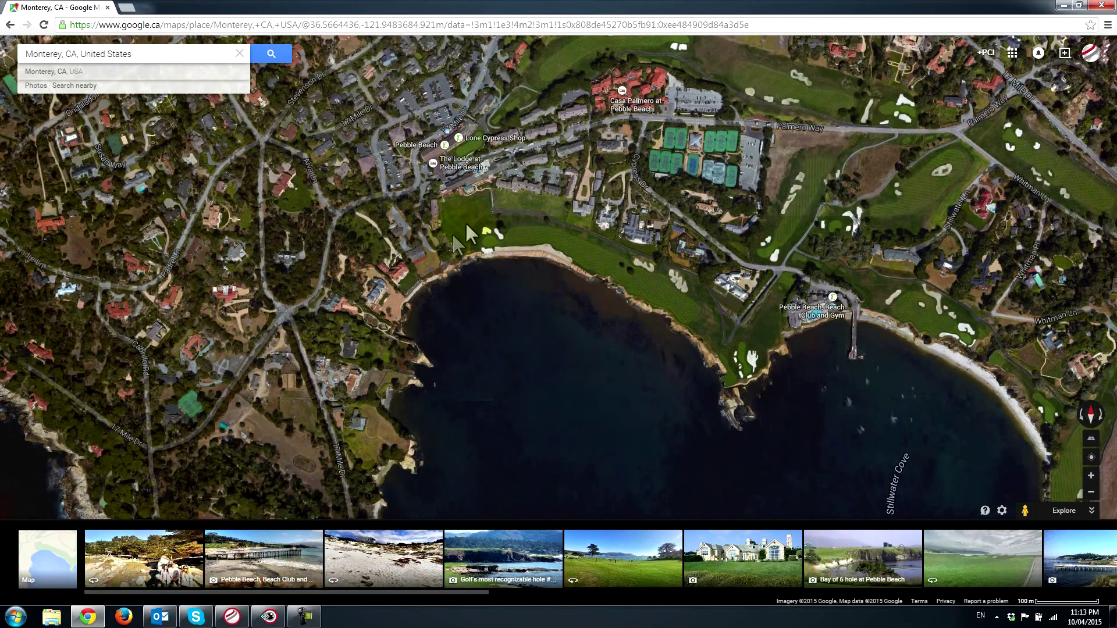
pyautogui.scroll(1, 466, 216)
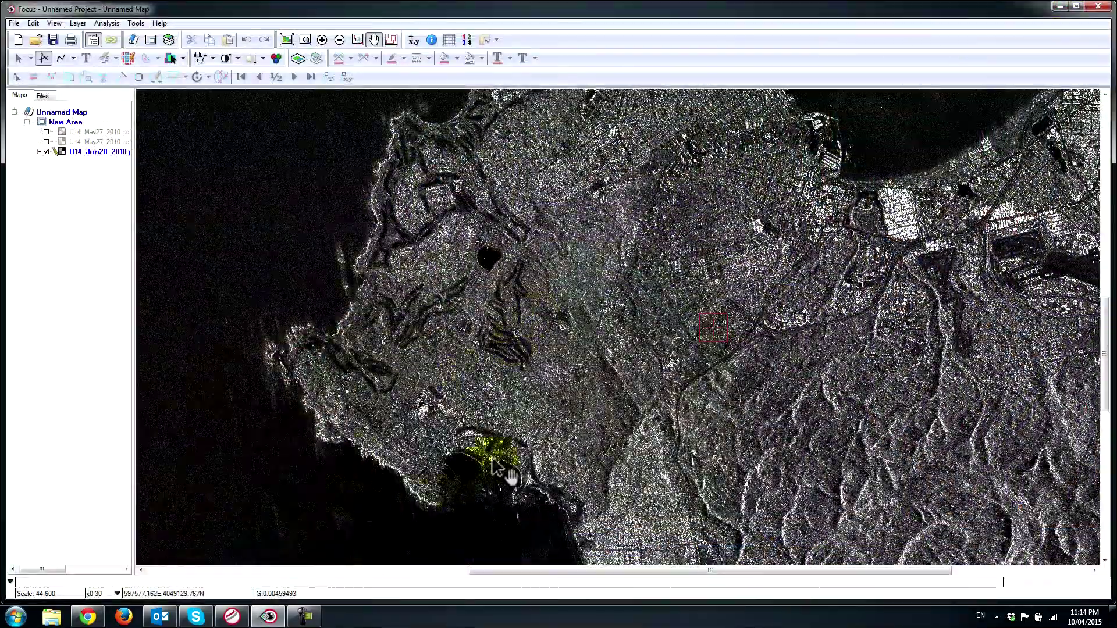
pyautogui.moveTo(486, 456); pyautogui.dragTo(502, 359)
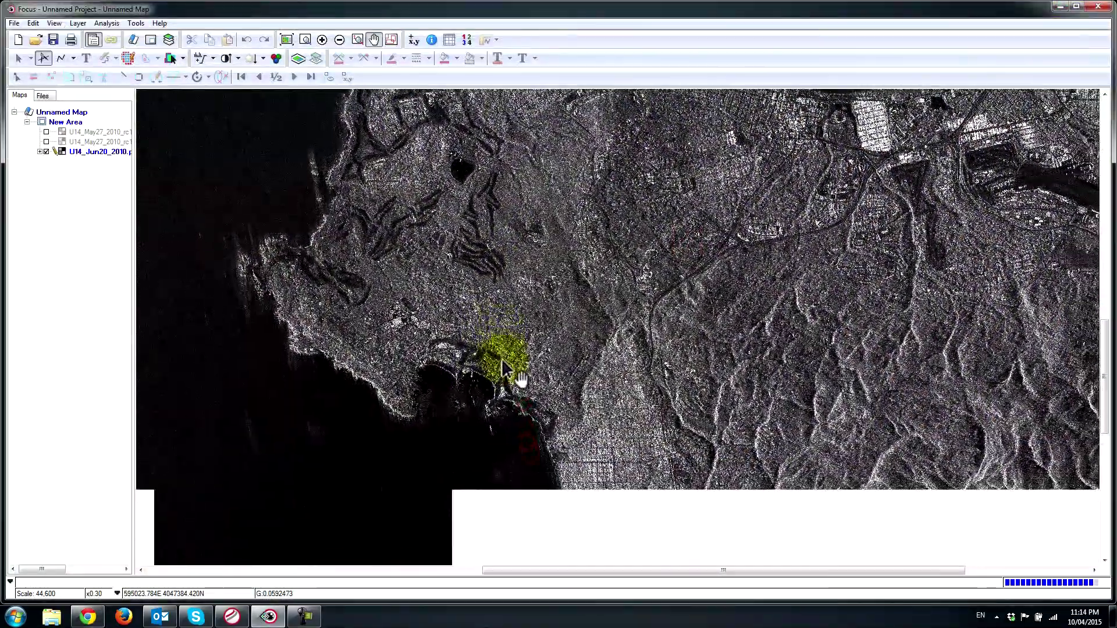
pyautogui.scroll(1, 503, 357)
pyautogui.scroll(1, 504, 371)
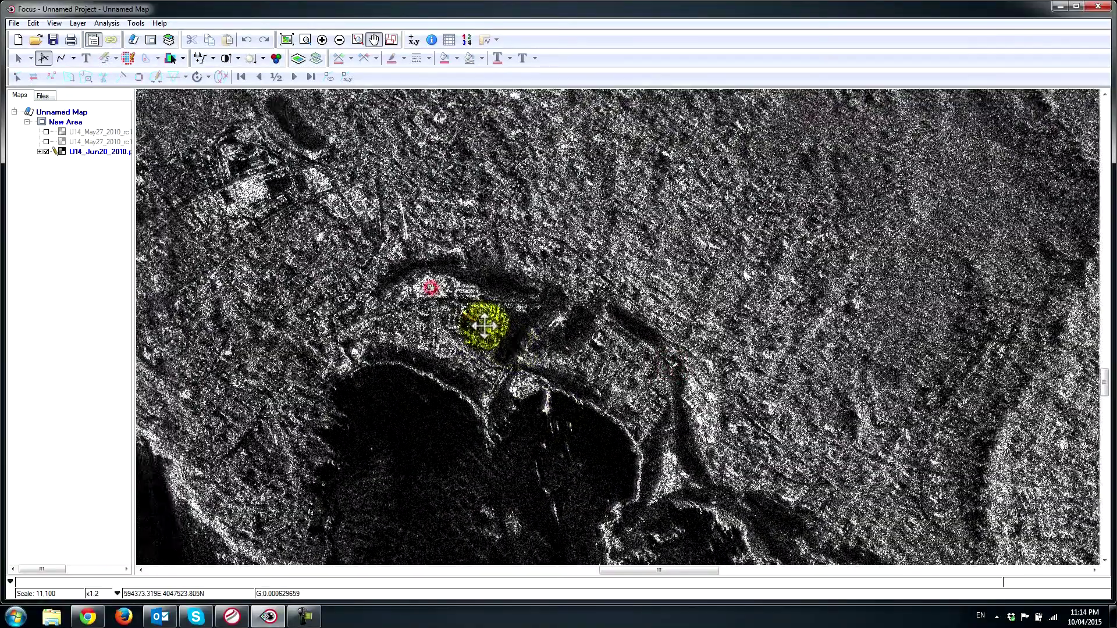
# - Center the cove and turn on the U14_May27_2010_rc1 layer for a red/cyan composite
pyautogui.moveTo(426, 288); pyautogui.dragTo(489, 335)
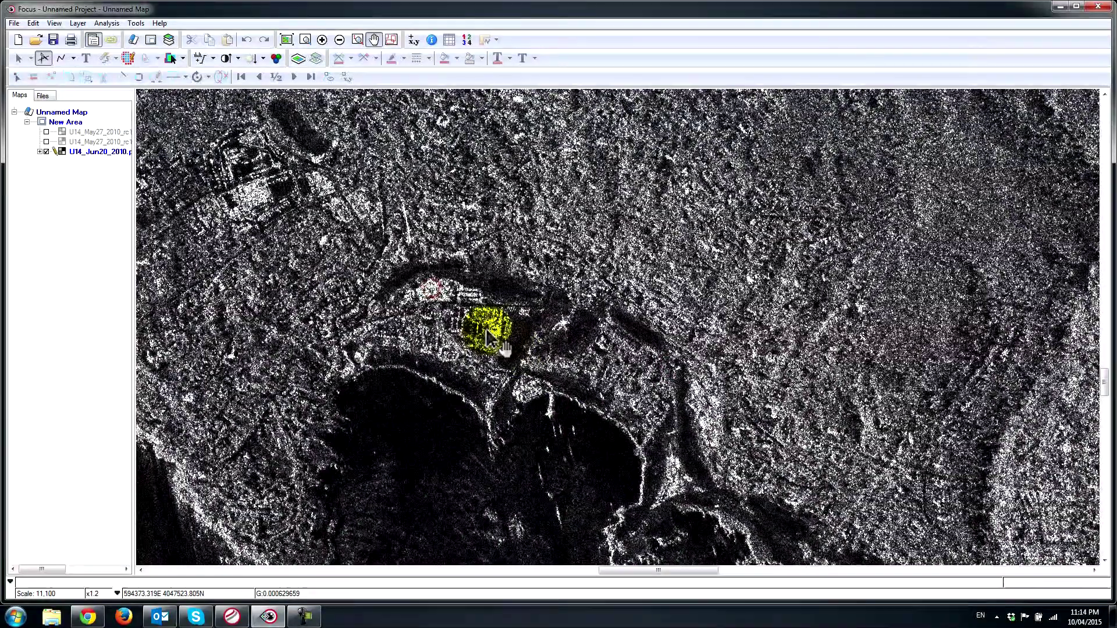
pyautogui.click(46, 142)
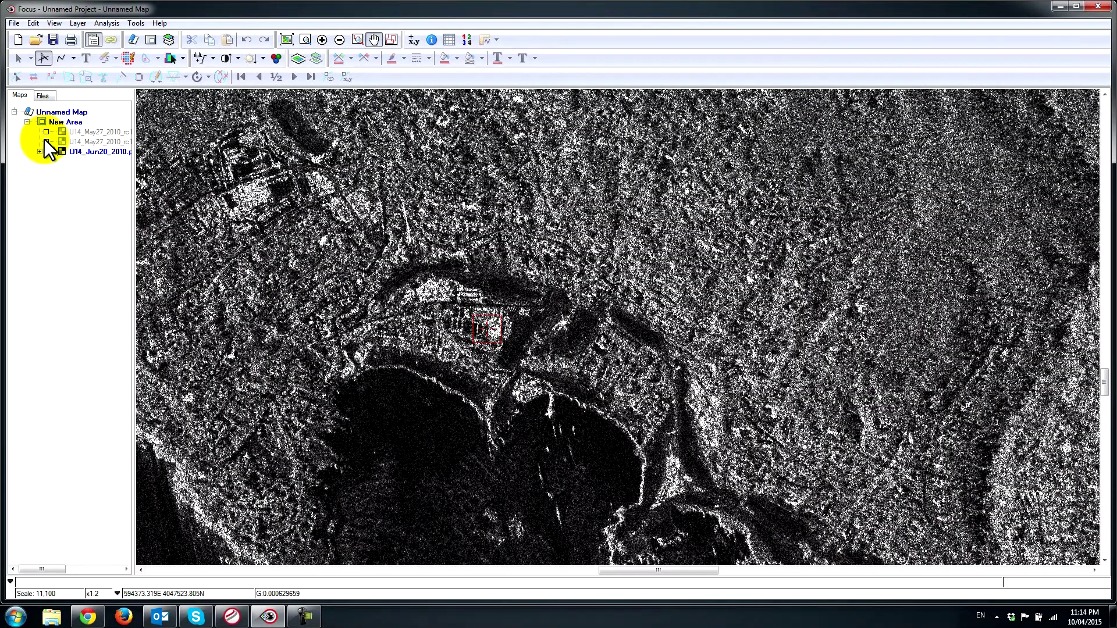
pyautogui.click(45, 132)
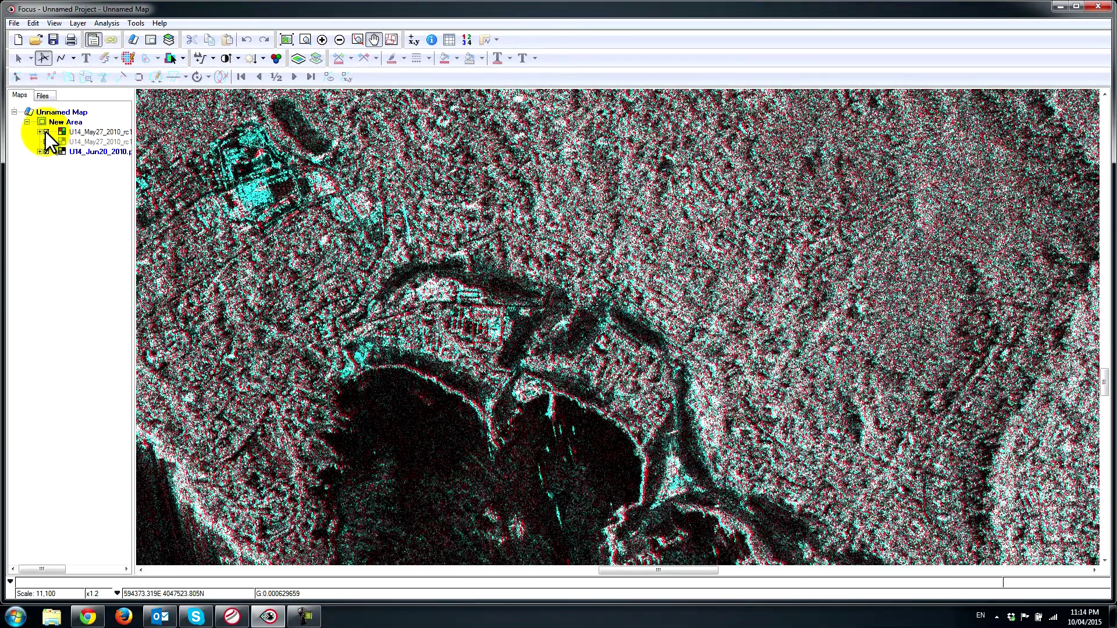
# - Select the U14_May27 composite layer and apply a darker contrast enhancement
pyautogui.click(226, 185)
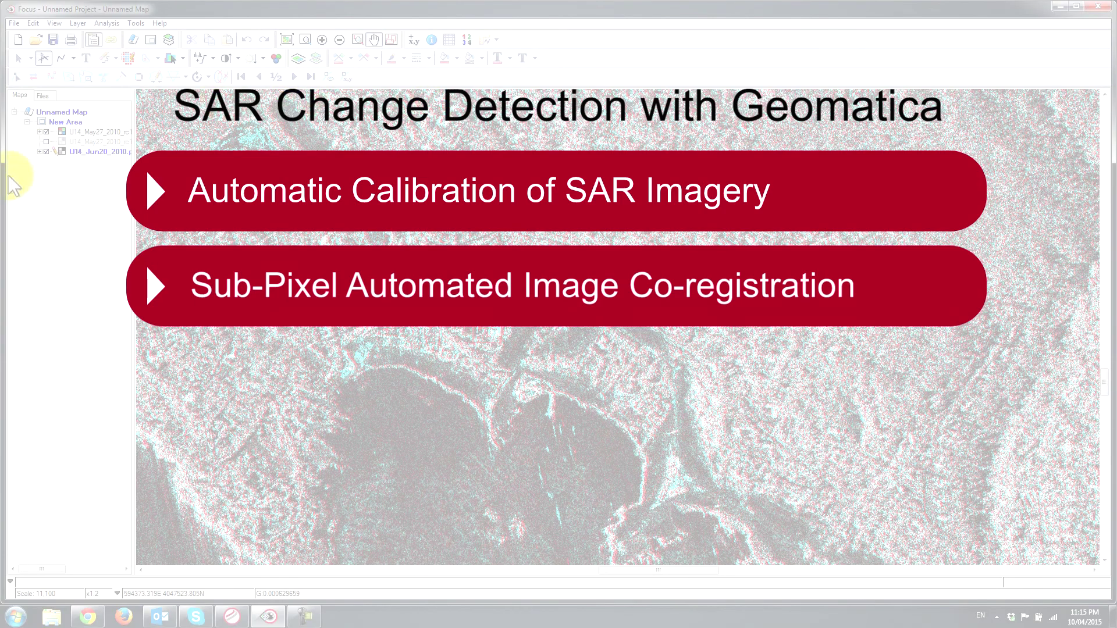
pyautogui.click(69, 132)
pyautogui.click(226, 58)
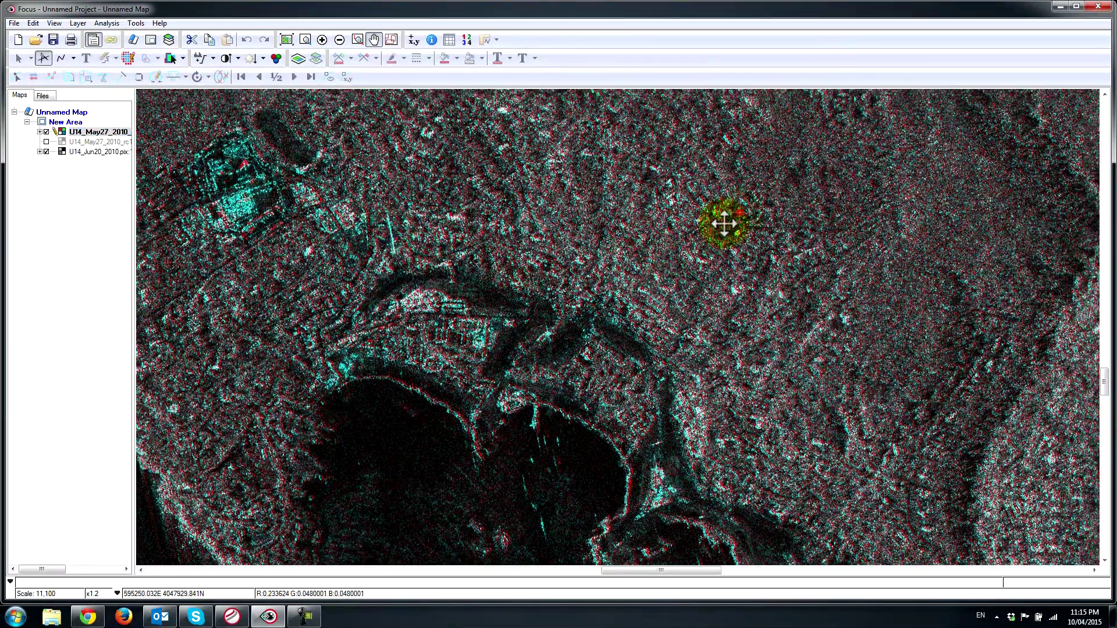
# - Pan the red/cyan composite over to the airport runway and nearby buildings
pyautogui.moveTo(723, 225); pyautogui.dragTo(576, 325)
pyautogui.moveTo(823, 242); pyautogui.dragTo(659, 340)
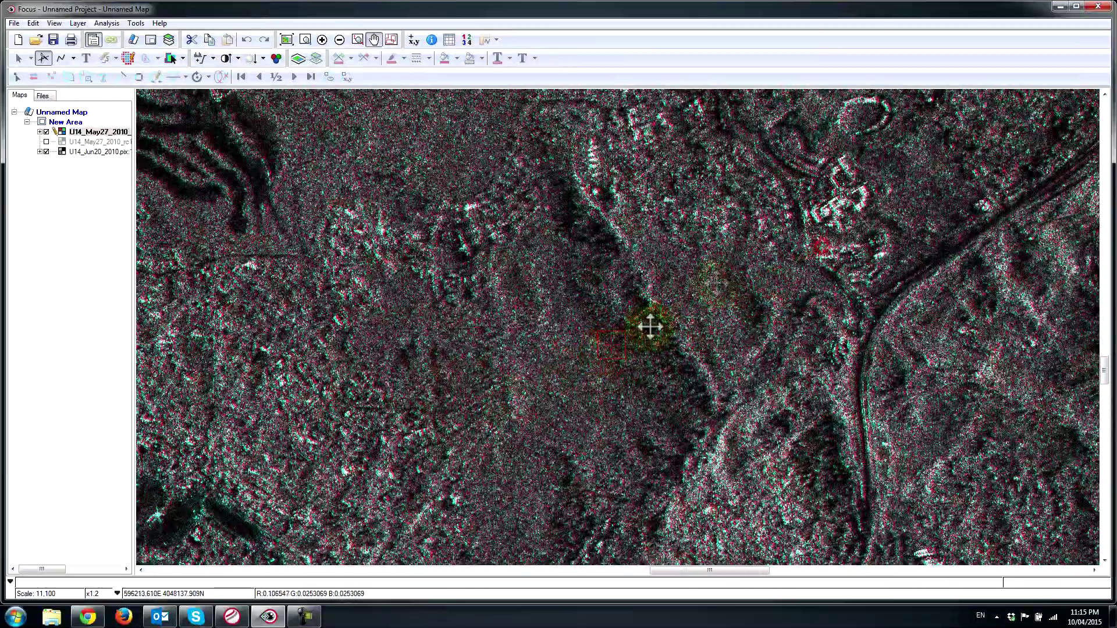
pyautogui.scroll(-2, 706, 312)
pyautogui.scroll(-2, 724, 317)
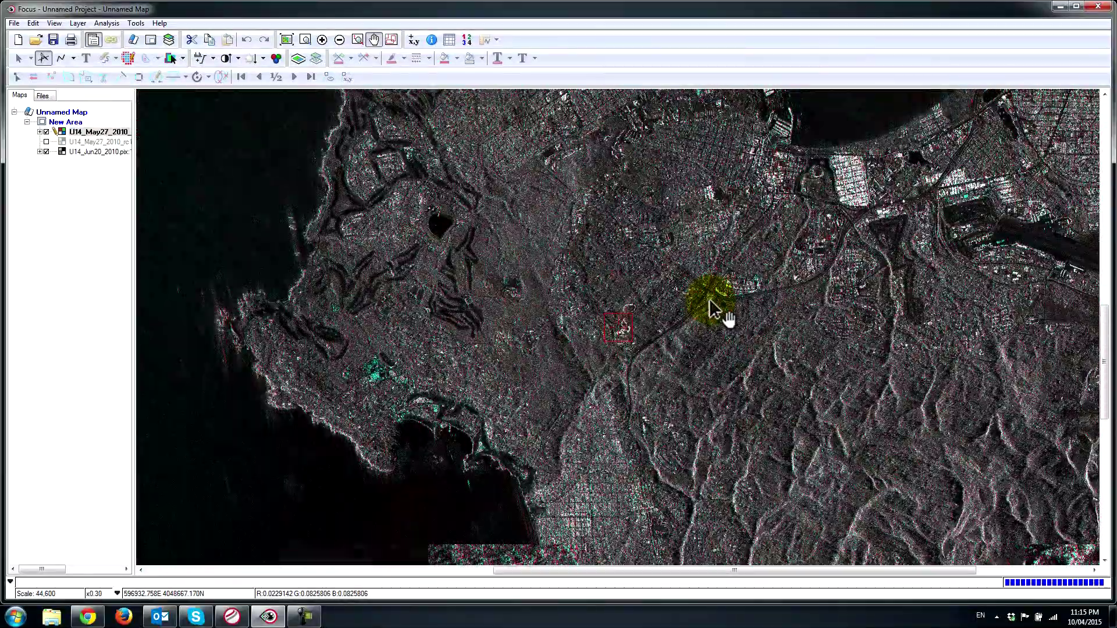
pyautogui.moveTo(1016, 275); pyautogui.dragTo(928, 273)
pyautogui.scroll(2, 927, 274)
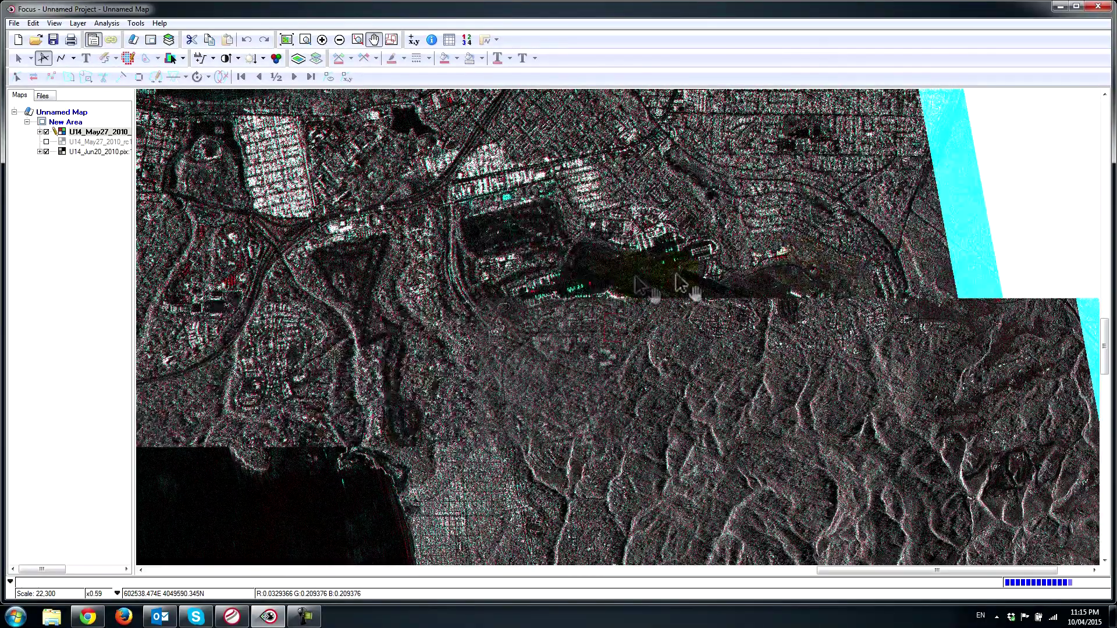
pyautogui.moveTo(873, 255); pyautogui.dragTo(581, 301)
pyautogui.scroll(1, 581, 302)
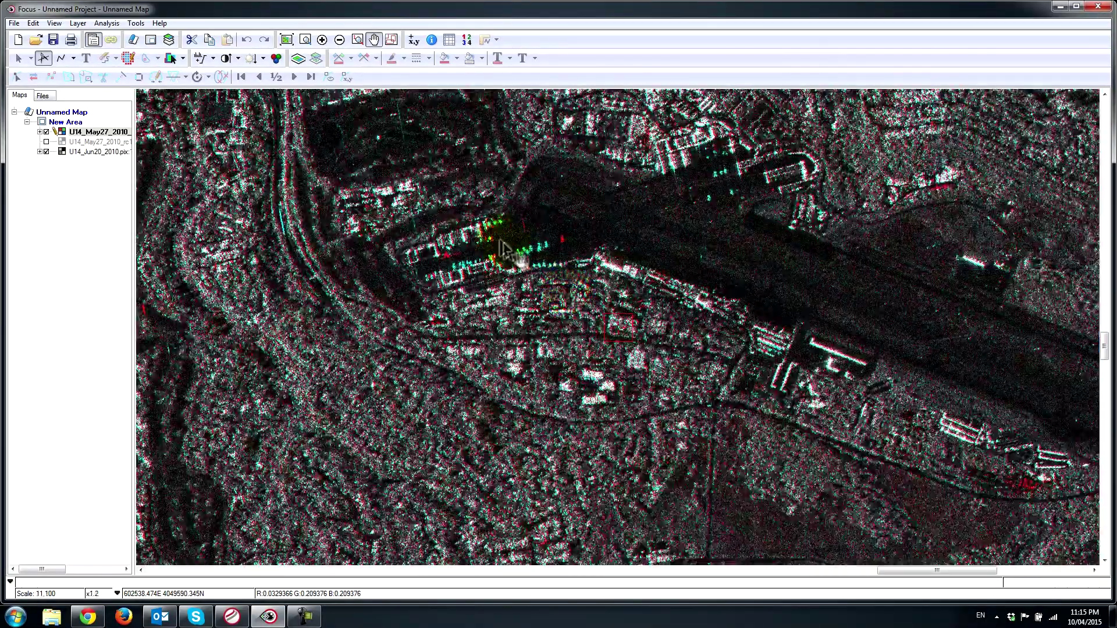